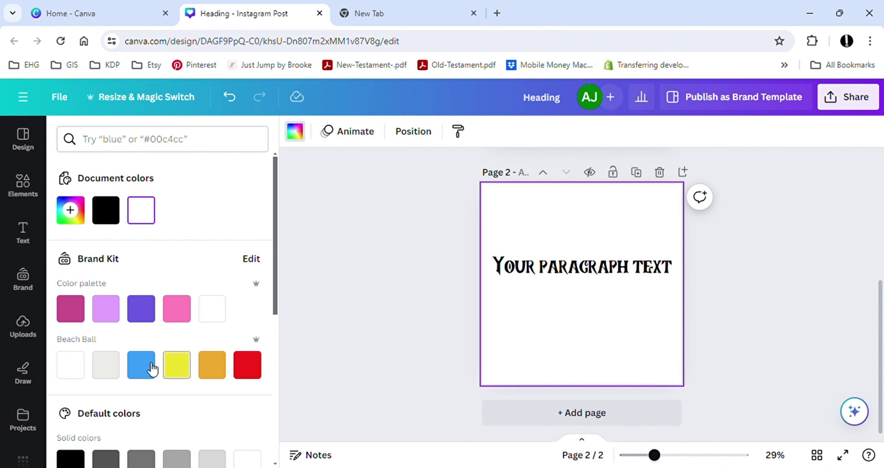
- Fill page 2 with the light gray from the Beach Ball palette and color its paragraph text white (#ffffff)
click(108, 371)
click(505, 265)
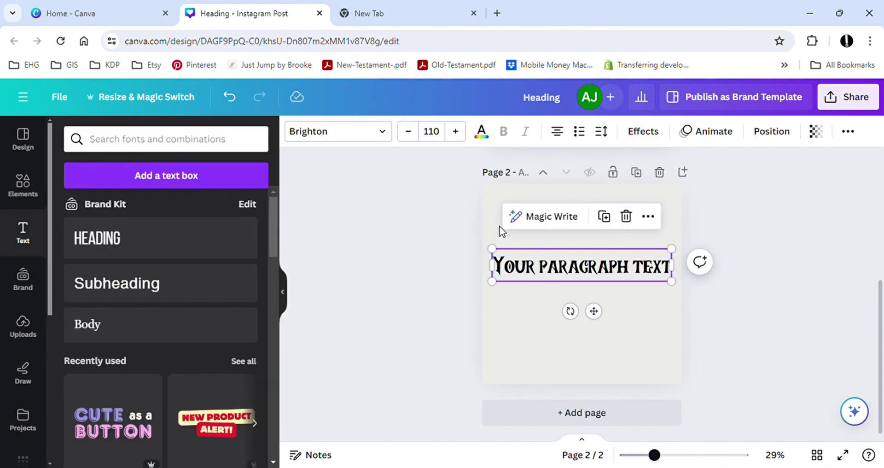
click(482, 132)
click(178, 210)
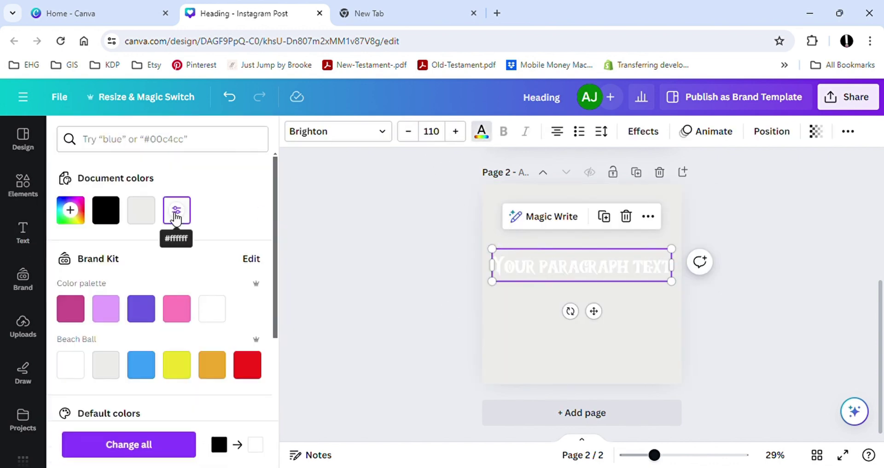
key(Escape)
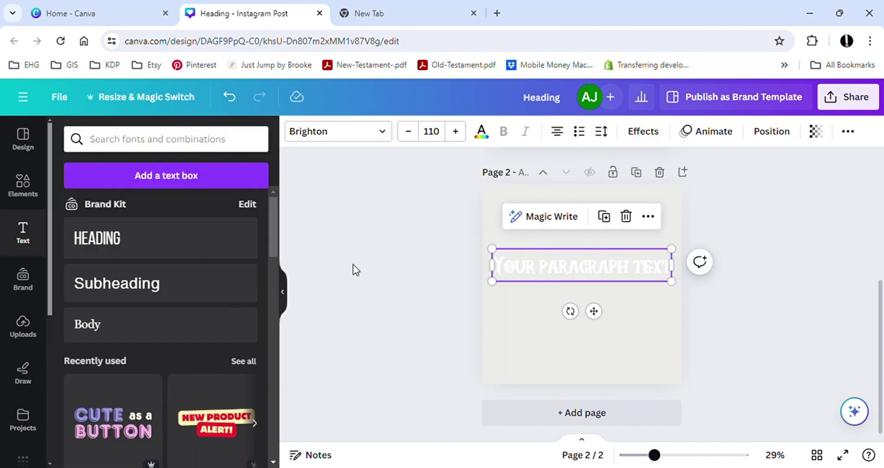
- Apply The Artist Script font from the christmas font results to the paragraph text on page 2
click(385, 135)
click(128, 325)
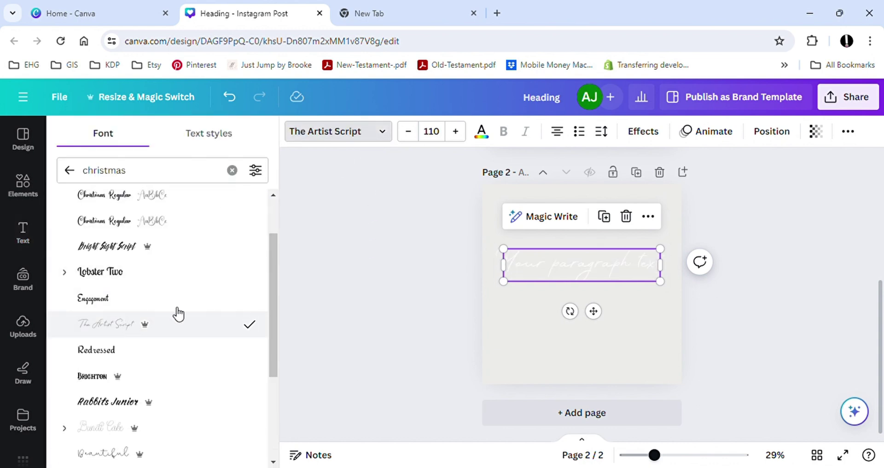
click(364, 297)
mouse_move(654, 455)
mouse_down()
mouse_move(667, 455)
mouse_move(653, 455)
mouse_up()
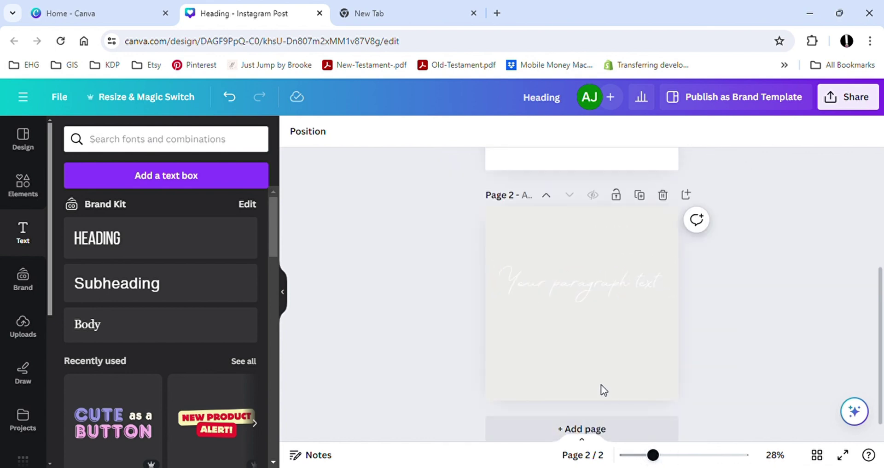
click(537, 288)
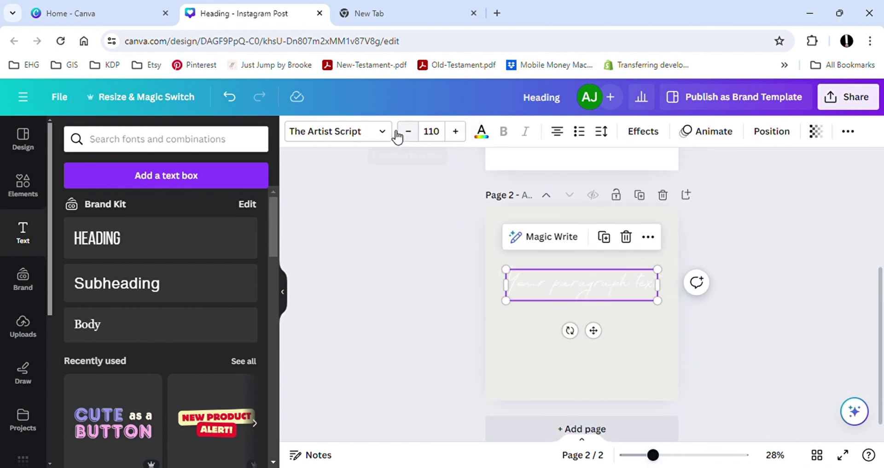
- Change the paragraph text on page 2 to black in the College Block font
key(ctrl+z)
click(480, 132)
click(300, 244)
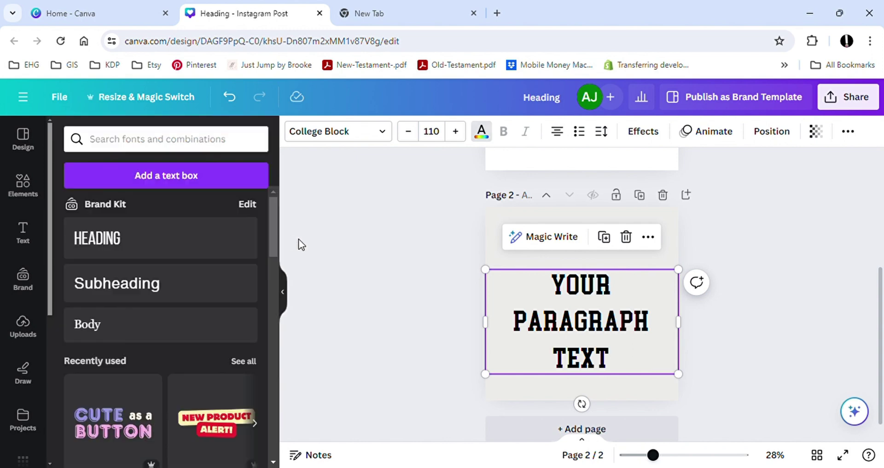
scroll(317, 277, down, 1)
drag(653, 455, 676, 455)
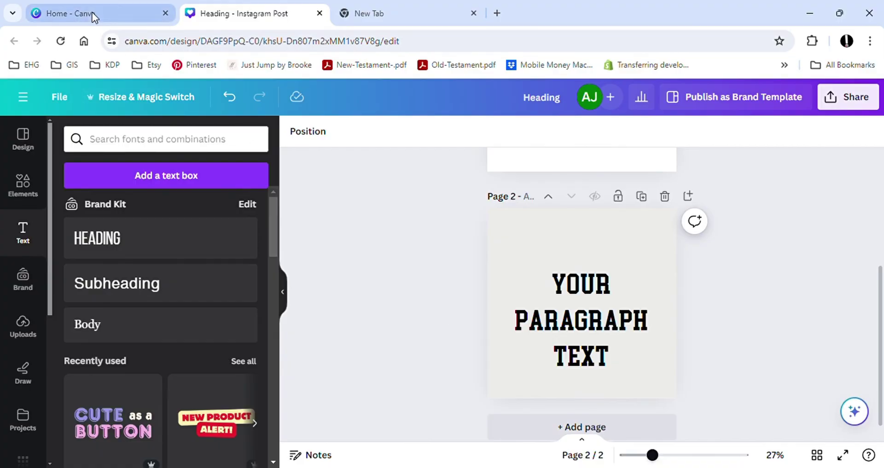
- Browse the home page and examine the fonts in the business loans post and the Hello Summer poster
click(93, 13)
scroll(265, 354, down, 5)
scroll(266, 355, down, 6)
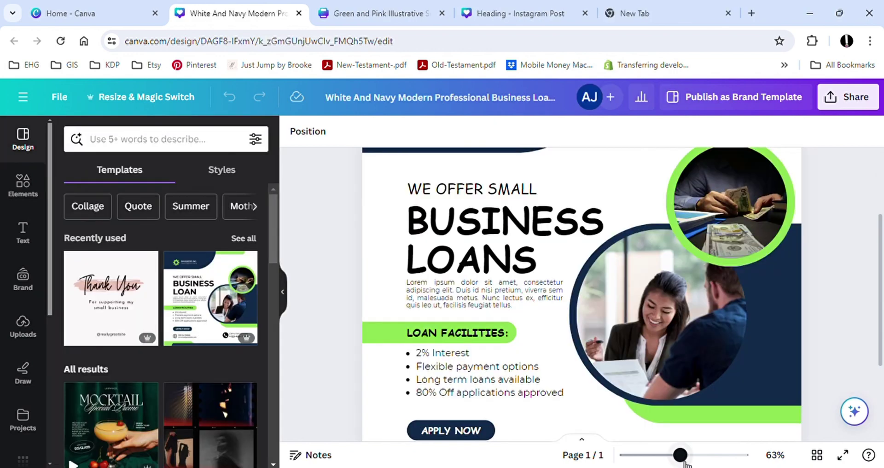
drag(681, 456, 684, 463)
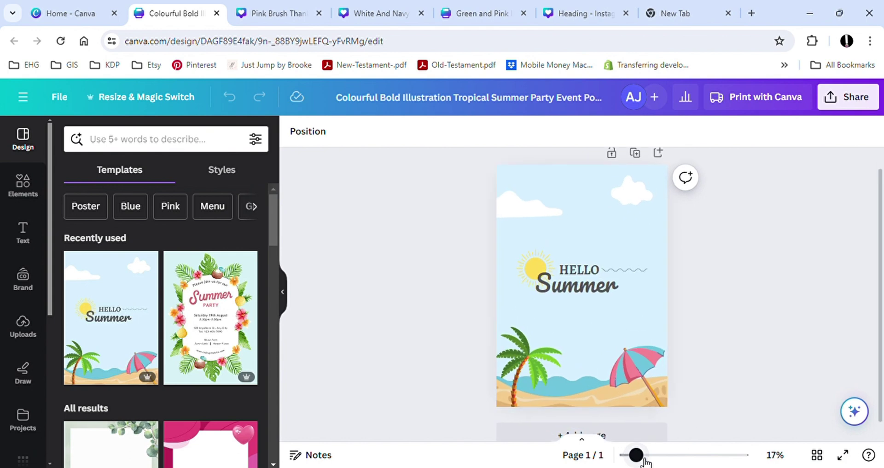
drag(645, 458, 638, 459)
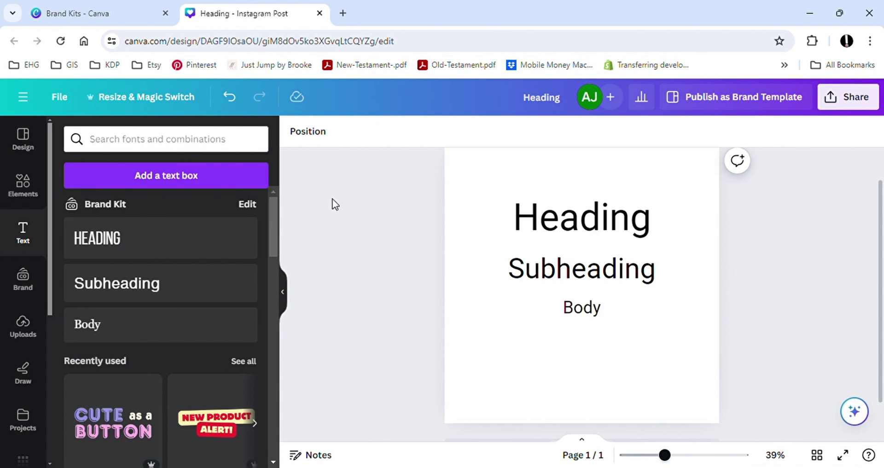
- Browse all font sets and apply the Chunk Five and Kollektif set to the heading, subheading and body text
click(23, 138)
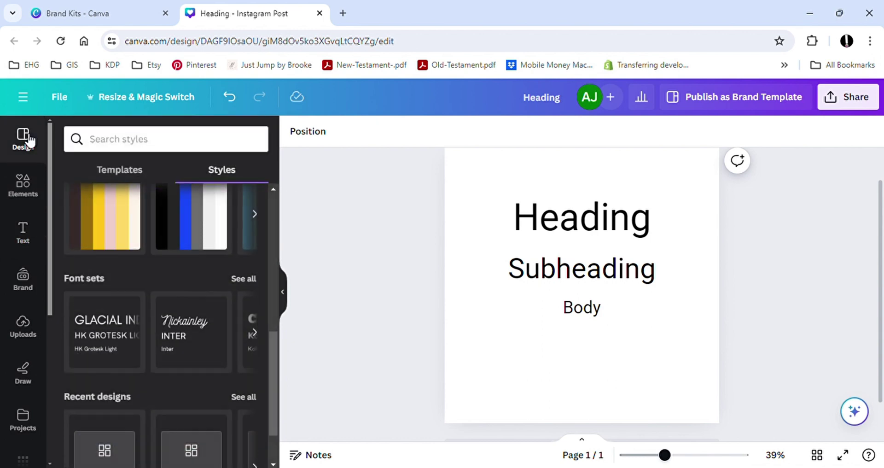
scroll(214, 230, up, 3)
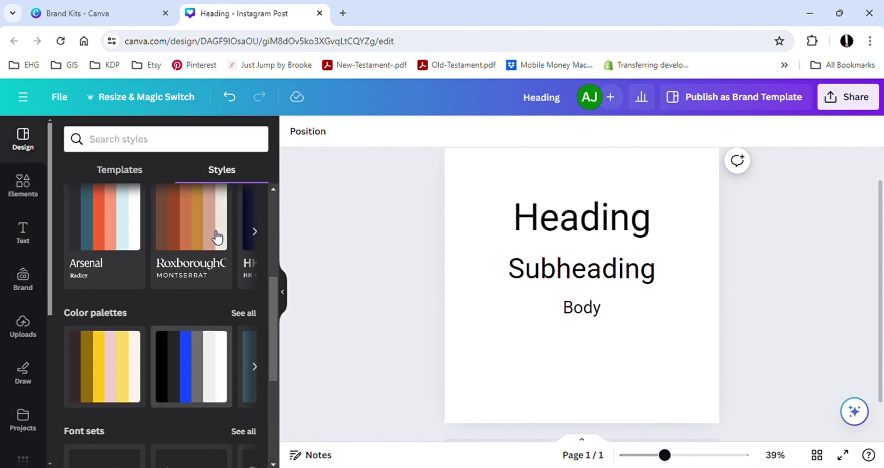
scroll(218, 238, down, 5)
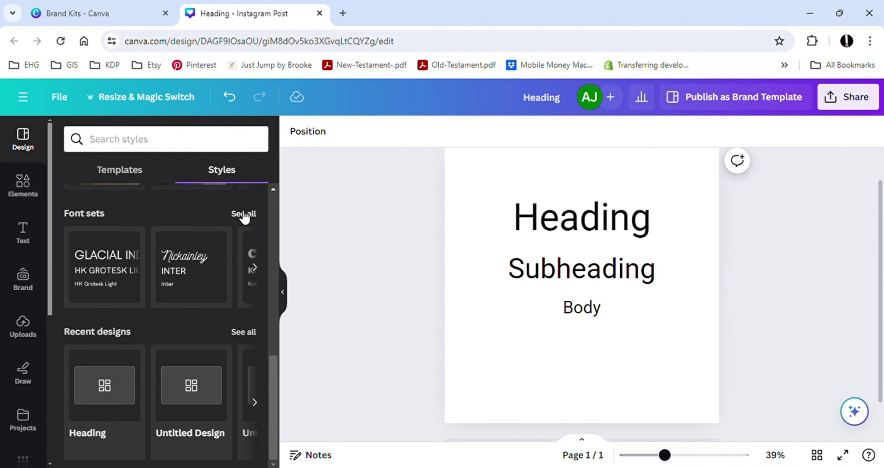
click(243, 214)
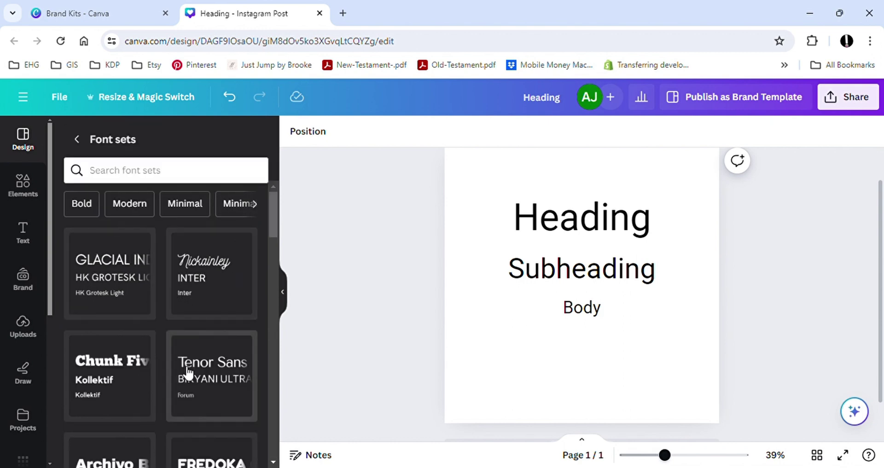
click(132, 362)
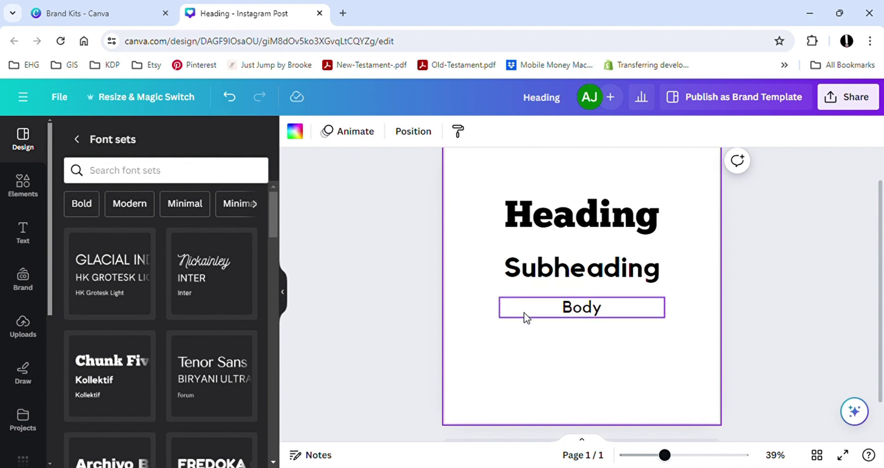
click(578, 315)
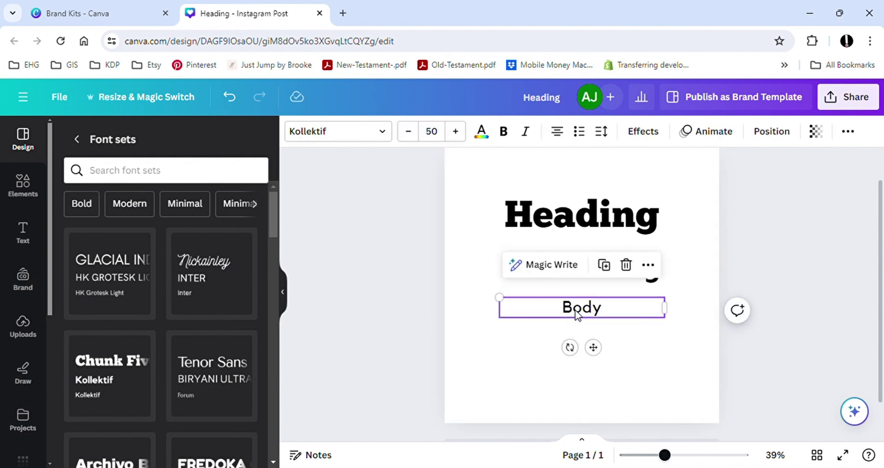
click(527, 269)
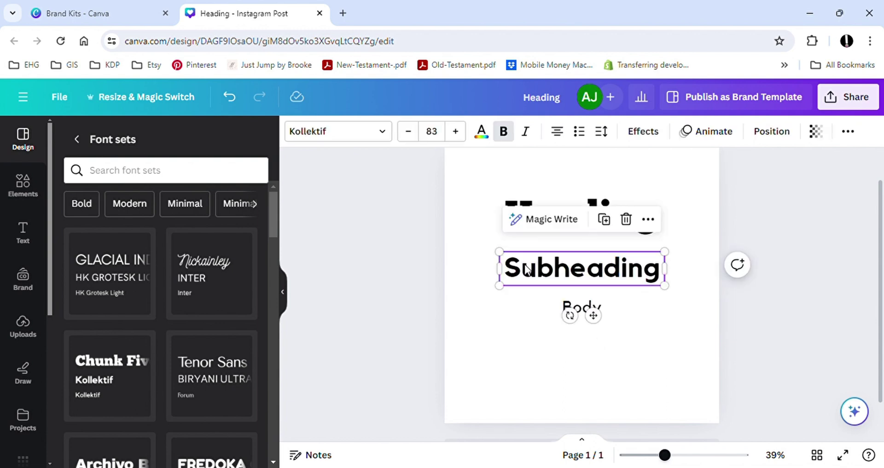
click(455, 298)
- Apply the Fredoka and Varela Round font set to the heading, subheading and body text
scroll(216, 368, down, 2)
click(232, 396)
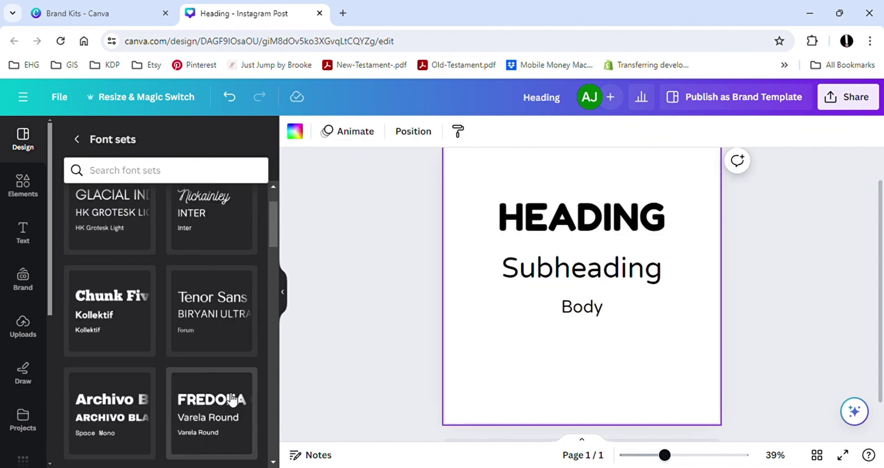
click(524, 210)
click(433, 301)
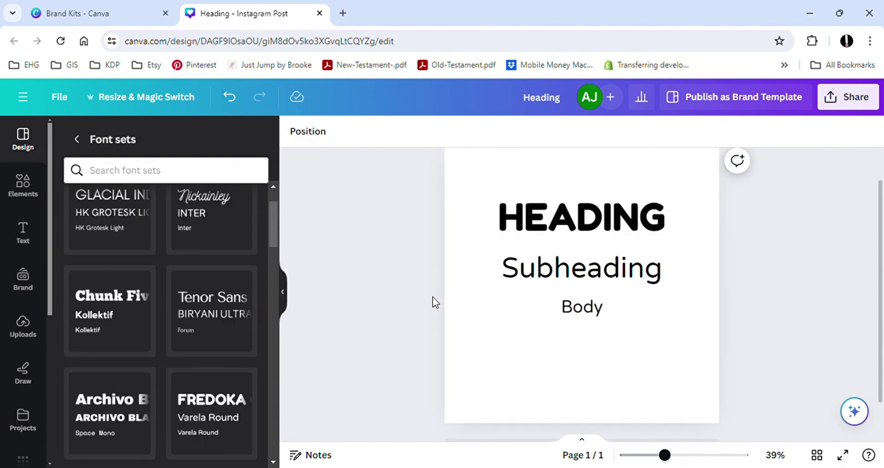
- Apply the Martel and Assistant Regular font set to the page's text and browse further font sets
scroll(221, 327, down, 3)
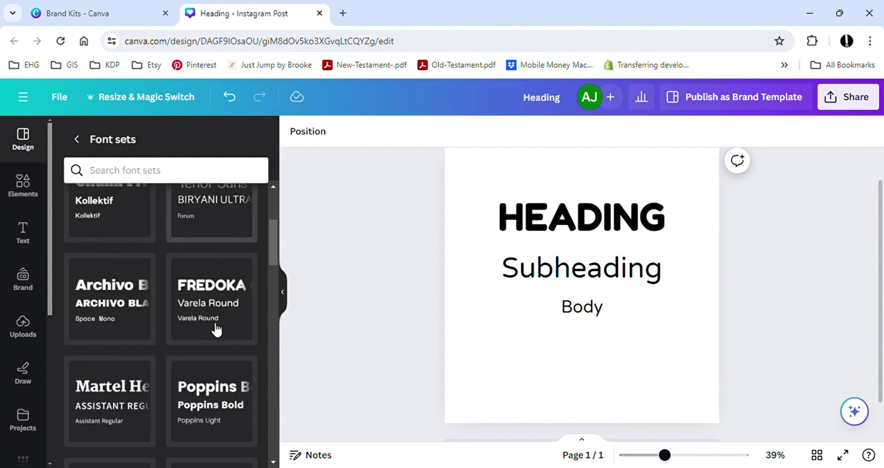
click(139, 393)
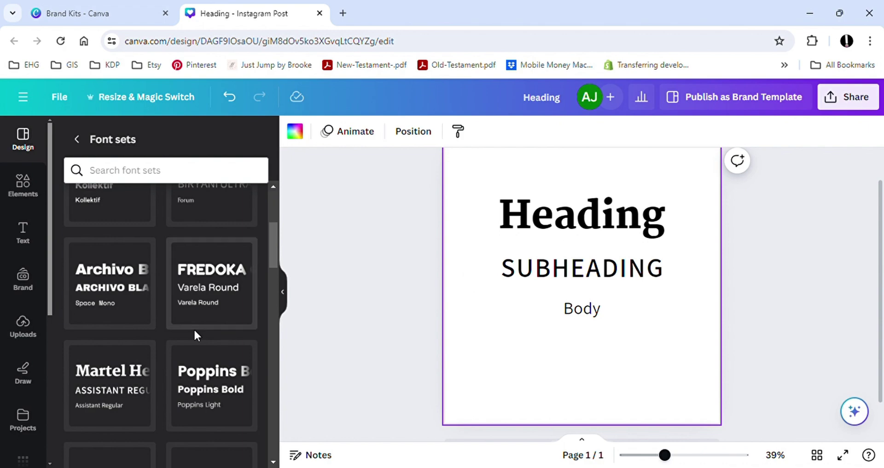
scroll(193, 328, down, 2)
scroll(316, 342, down, 1)
scroll(216, 353, down, 1)
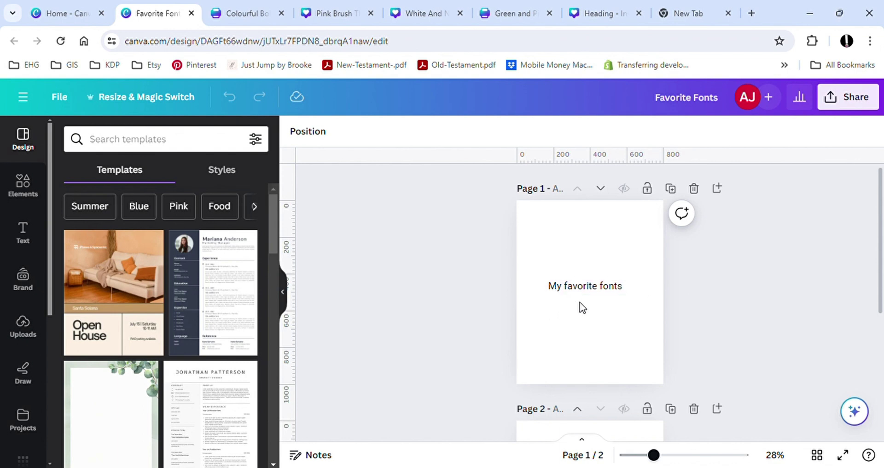
- Open the Favorite Fonts design from the projects and add a text box below the Schoolbell sample on page 2
scroll(581, 307, down, 5)
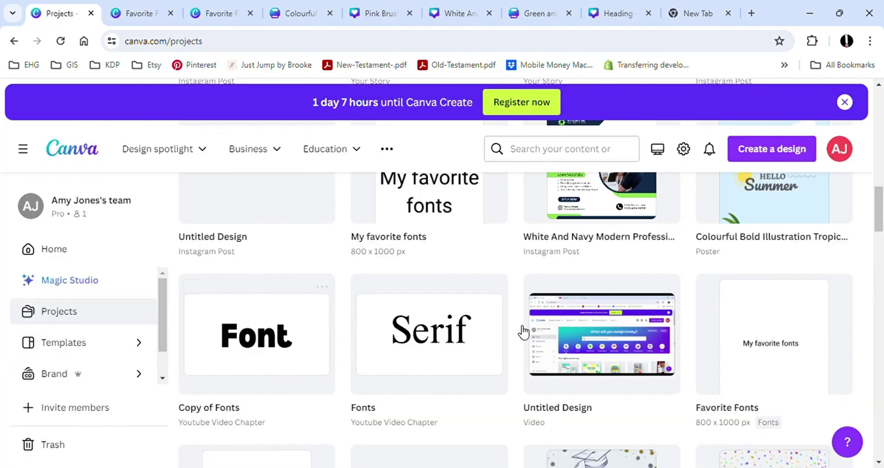
click(745, 362)
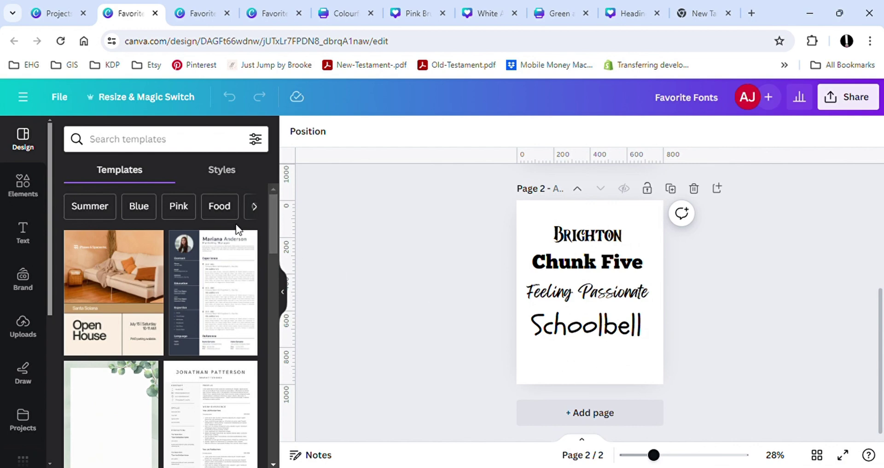
click(28, 249)
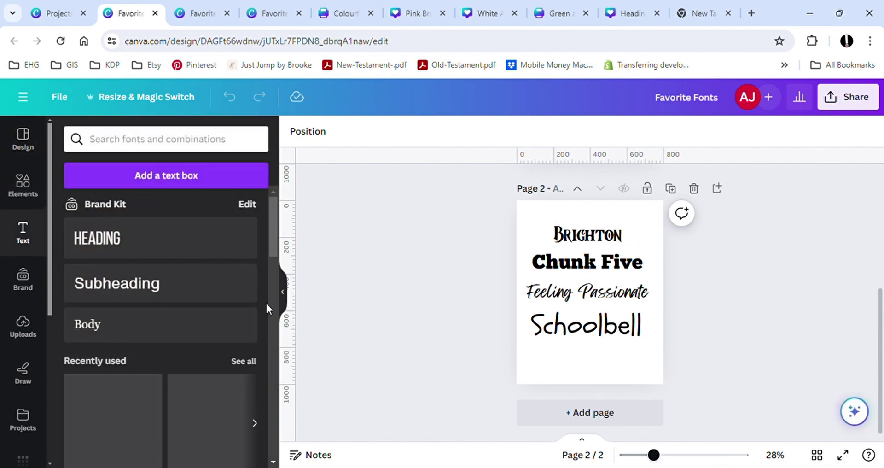
key(t)
drag(614, 375, 599, 409)
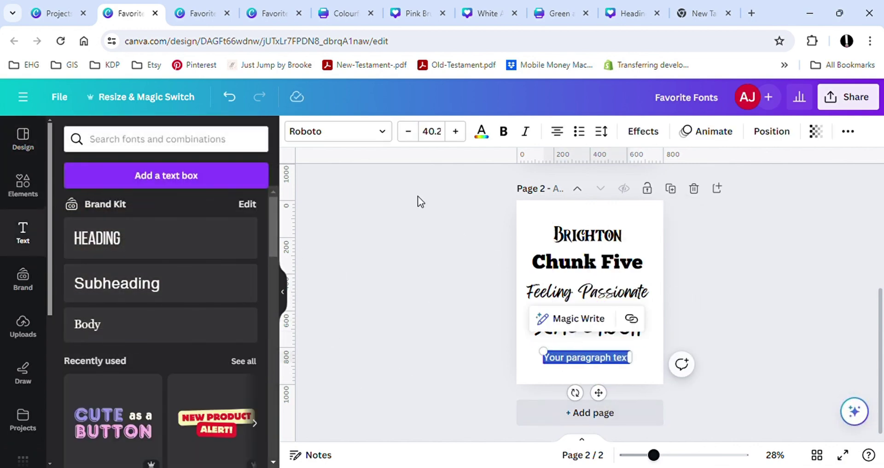
- Open the font list and check which fonts the Brighton, Chunk Five and Feeling Passionate samples use
click(359, 139)
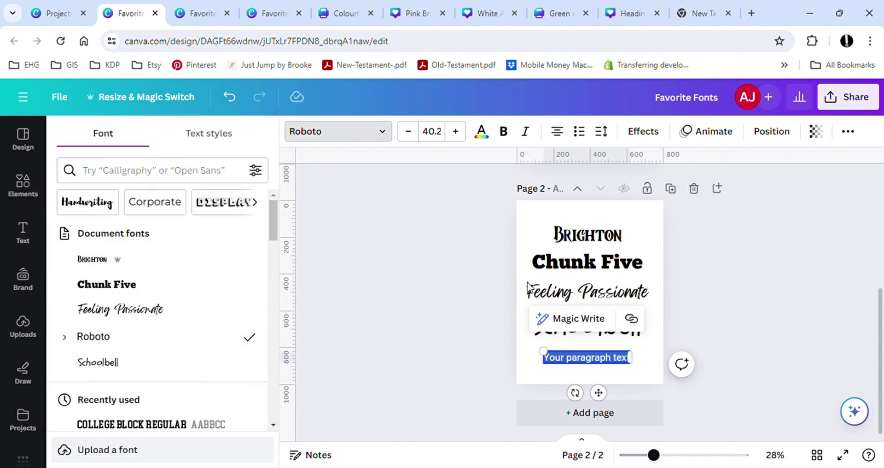
click(581, 234)
key(Tab)
key(Tab)
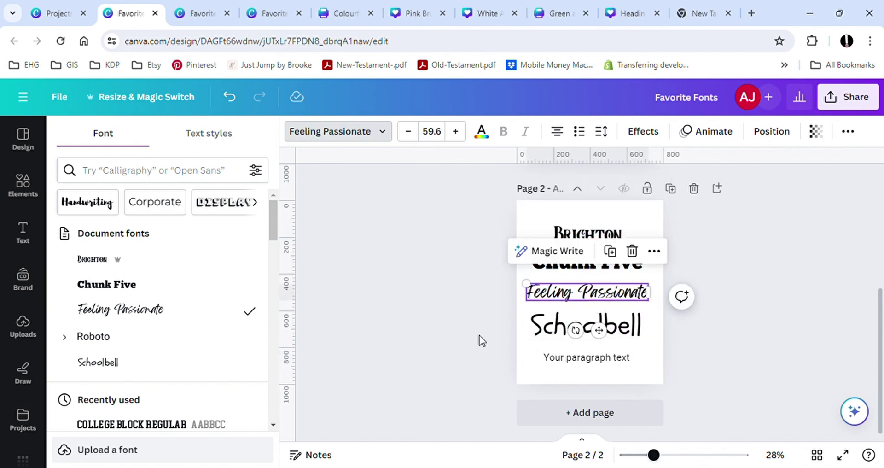
- Return to the projects page and open the team's Brand Kit
key(ctrl+shift+Tab)
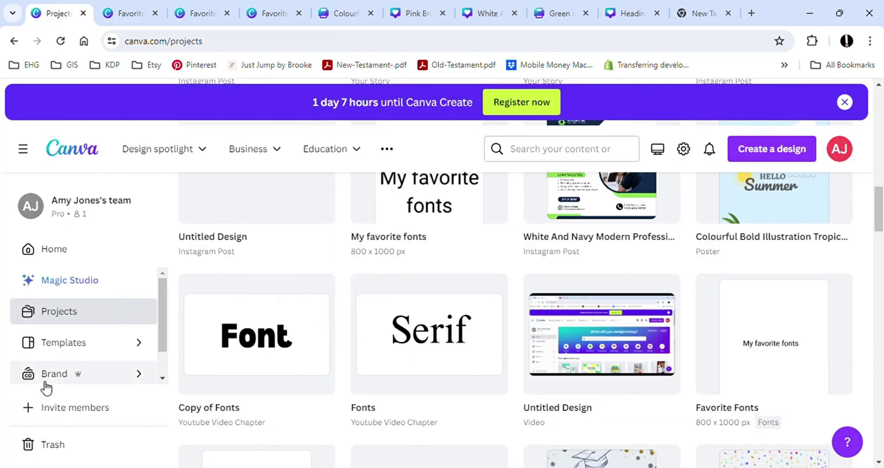
click(92, 373)
click(199, 346)
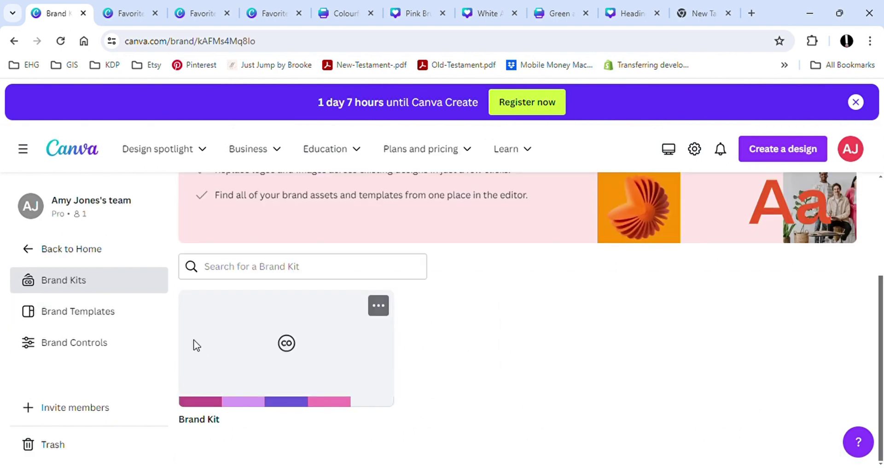
- Set the font of the Brand Kit's Heading style to Bebas Neue
scroll(207, 344, down, 2)
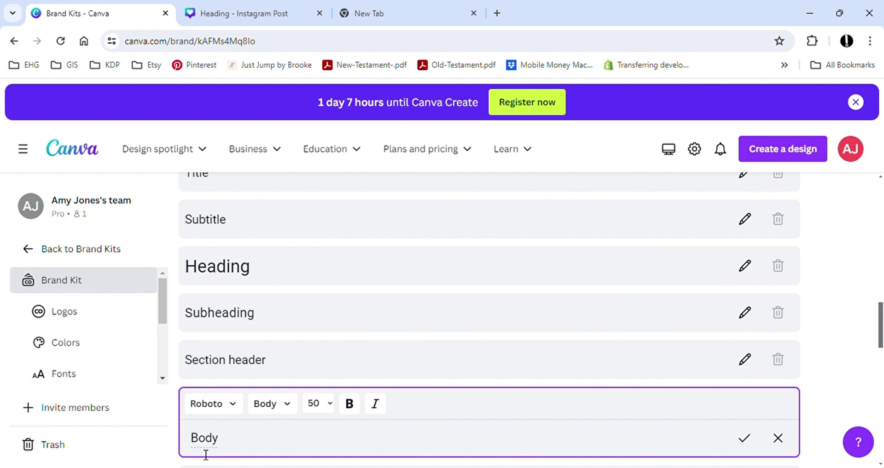
click(245, 272)
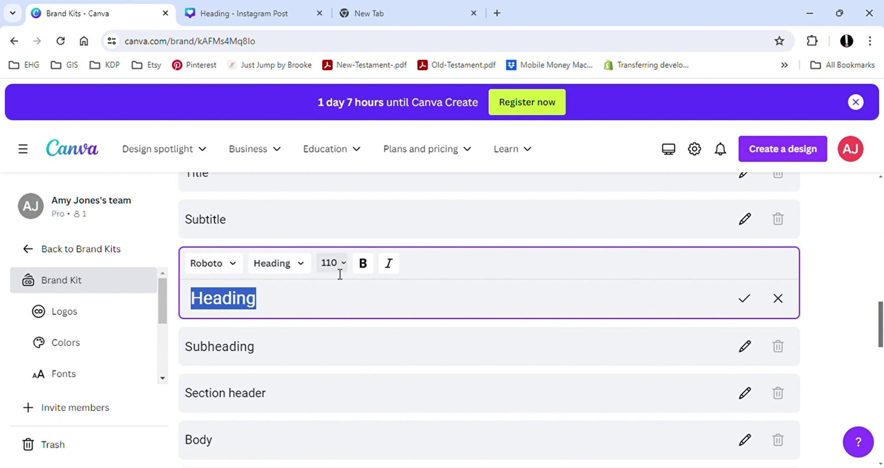
click(232, 268)
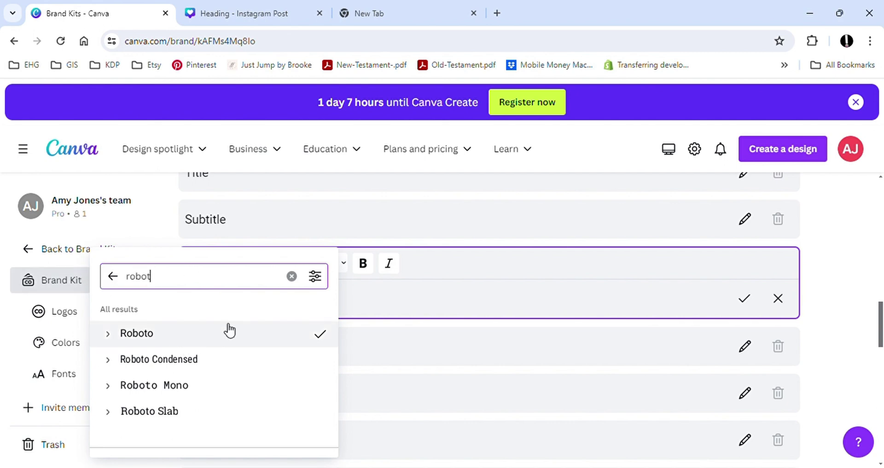
key(BackSpace)
key(BackSpace)
key(BackSpace)
key(BackSpace)
key(BackSpace)
text(beba)
click(148, 334)
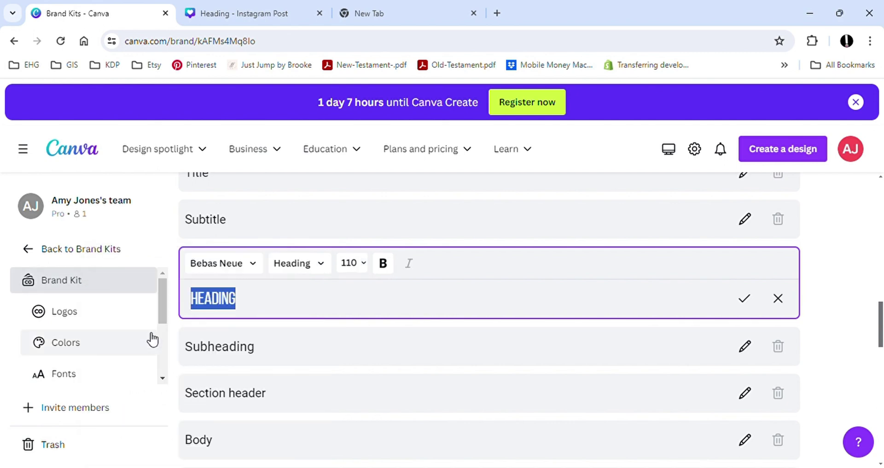
- Set the font of the Brand Kit's Subheading style to Helvetica Now
click(256, 353)
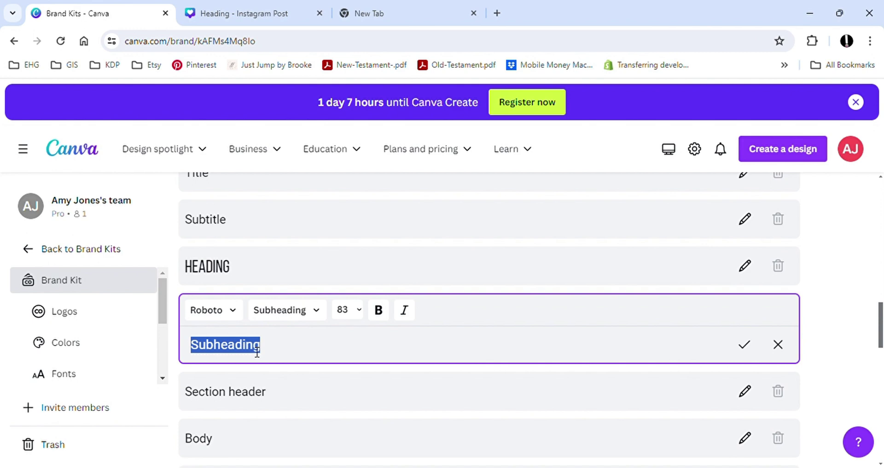
click(212, 310)
drag(152, 277, 98, 271)
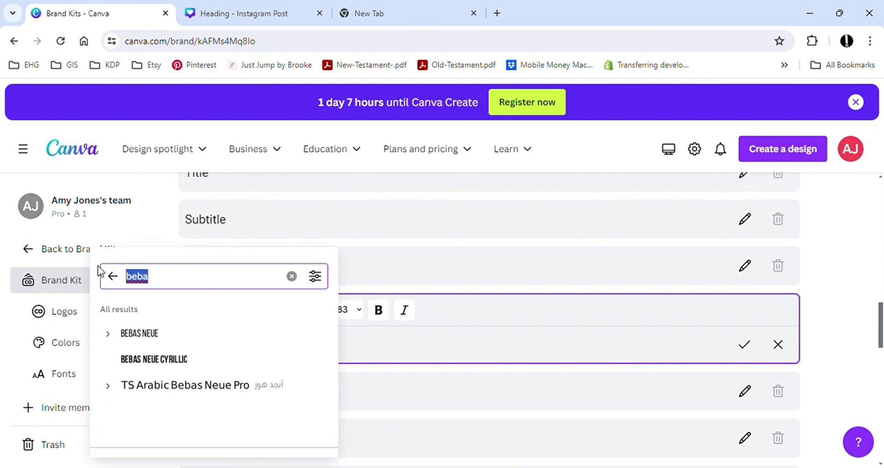
text(helvetica)
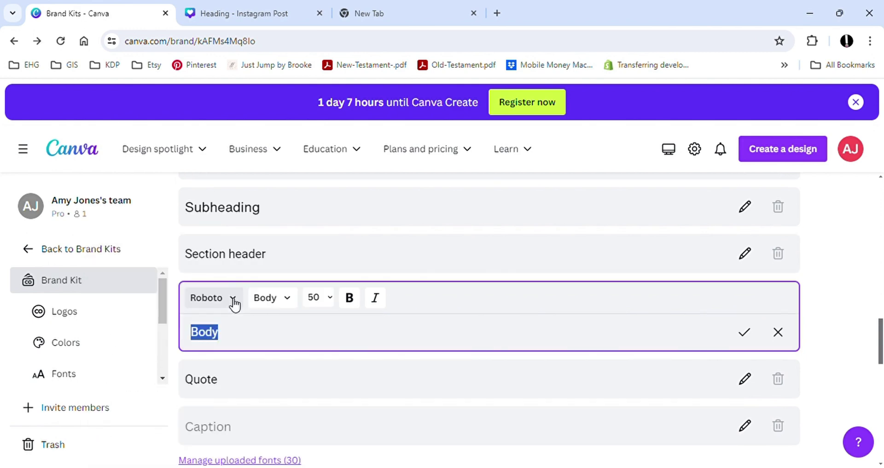
- Set the font of the Brand Kit's Body style to Georgia Pro
click(234, 304)
text(georgia)
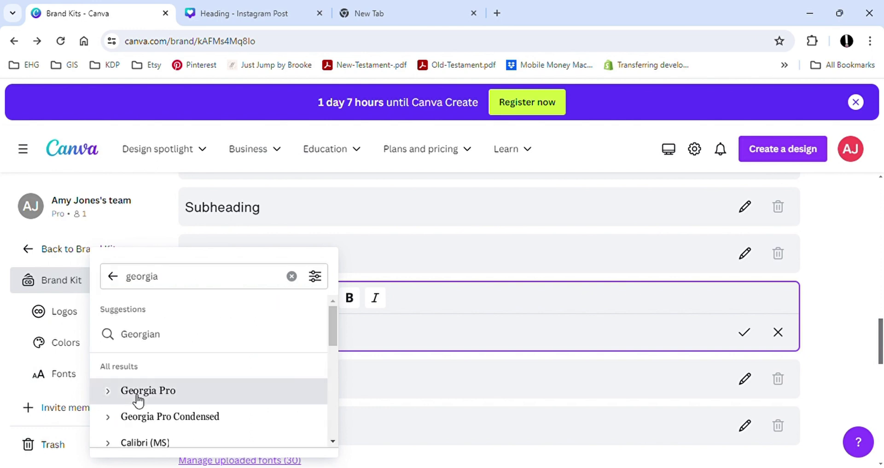
click(138, 392)
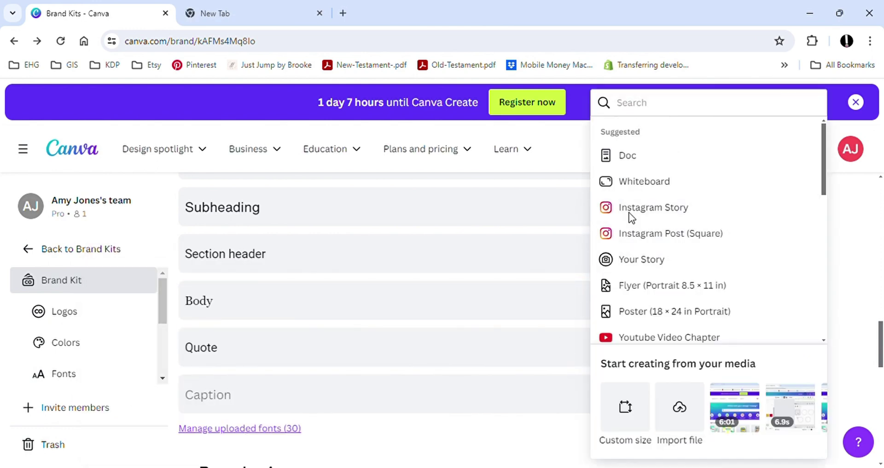
- Create a new square Instagram post and add the Brand Kit's Heading text to the page
click(633, 233)
click(23, 241)
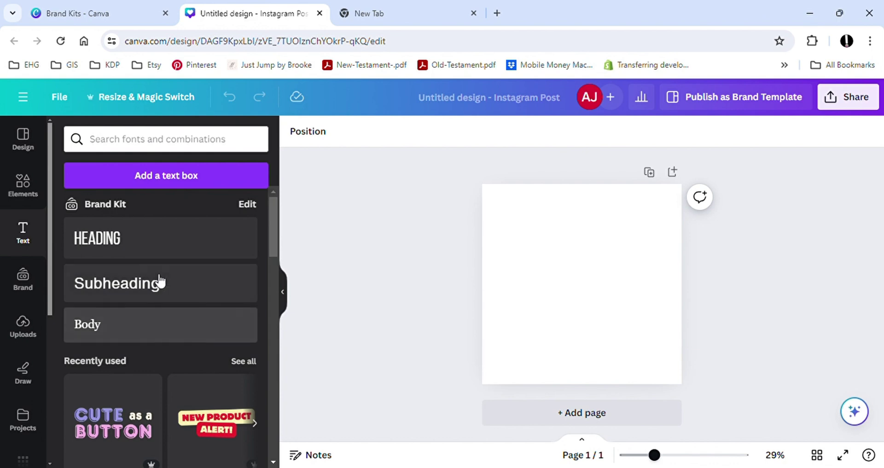
click(148, 241)
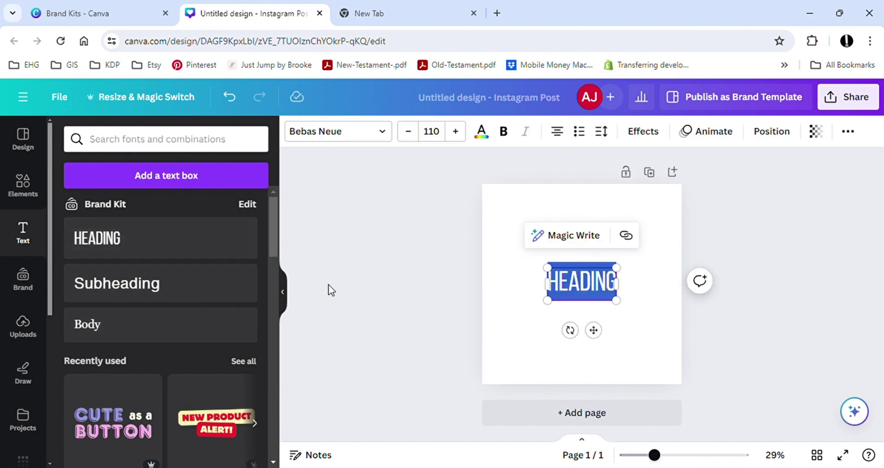
- Add the Brand Kit's Subheading text below the heading, widened to fit on one line and centred on the page
click(152, 283)
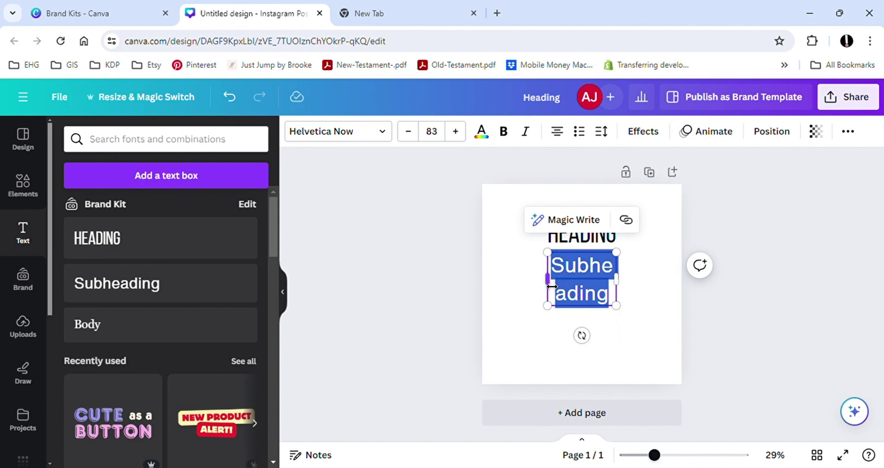
drag(552, 286, 490, 296)
drag(567, 310, 588, 320)
- Add the Brand Kit's Body text below the subheading, and select the subheading to check its font
click(131, 334)
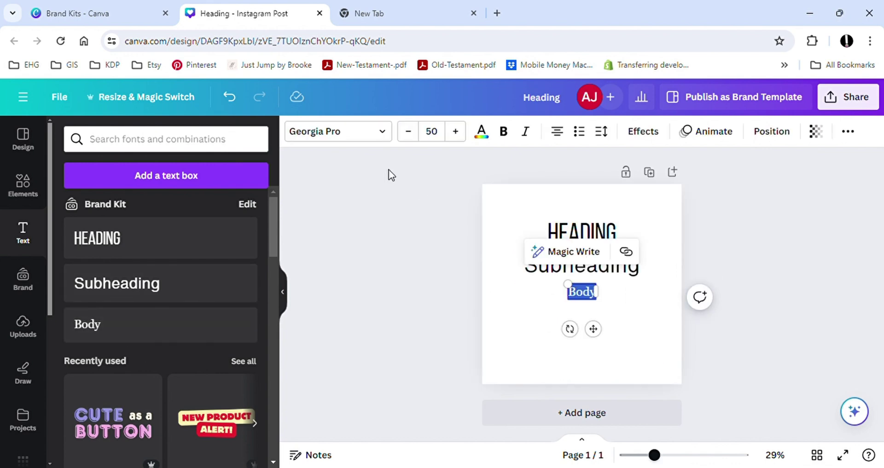
click(465, 266)
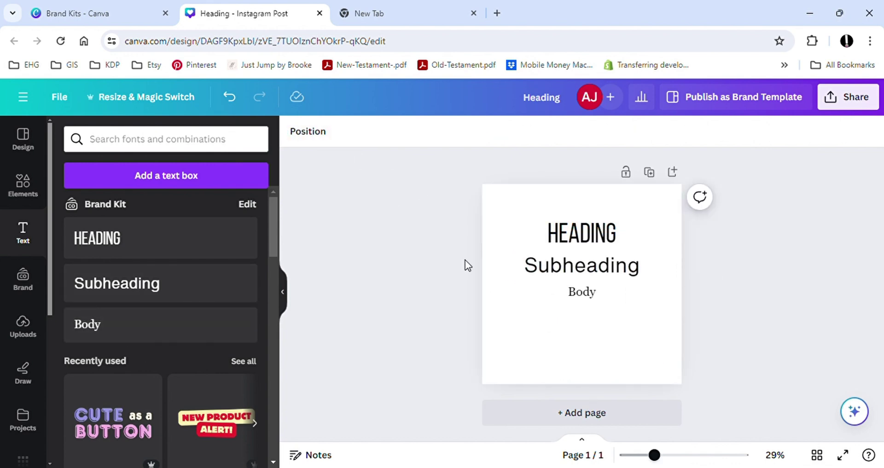
click(535, 276)
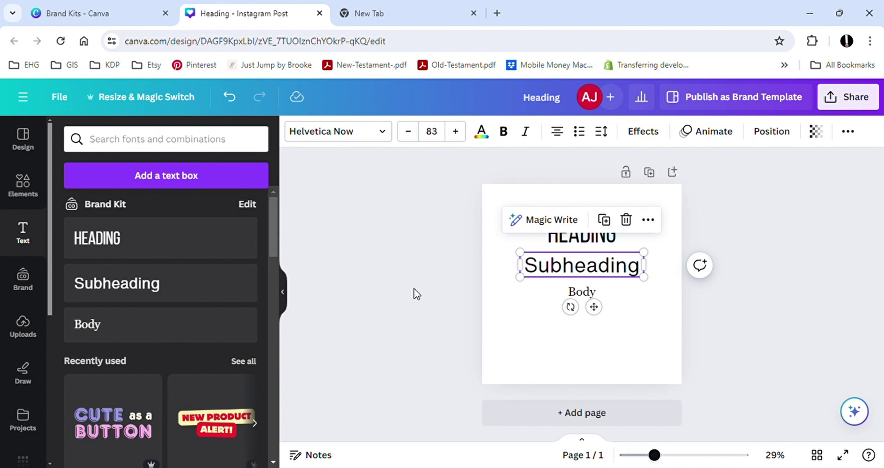